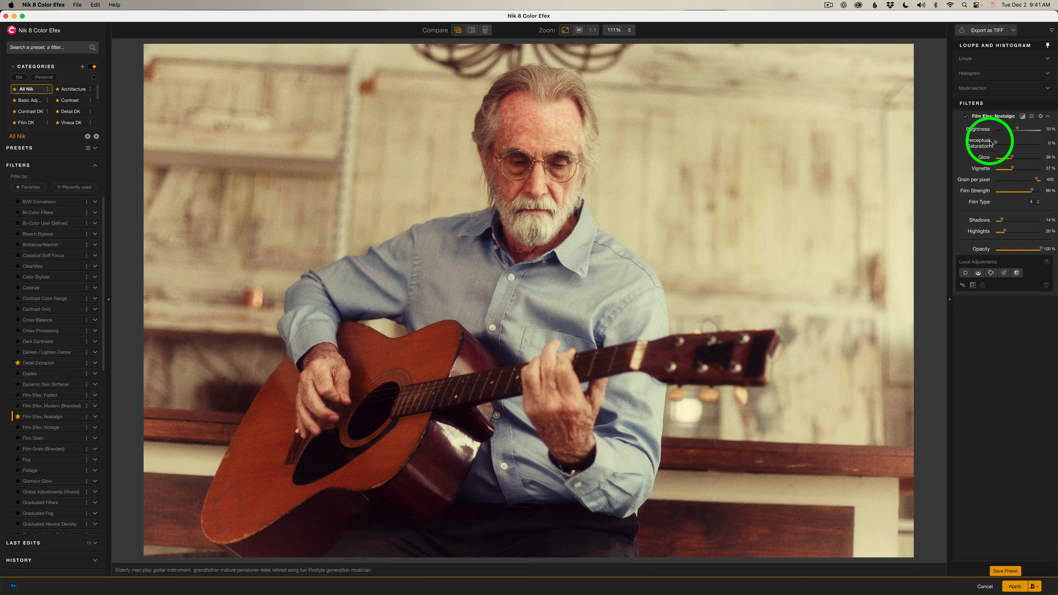
# Step: Set the Film Efex: Nostalgic filter to 45% Perceptual Saturation, 35% Glow and 38% Vignette on the guitarist photo
pyautogui.moveTo(991, 143); pyautogui.dragTo(1042, 148)
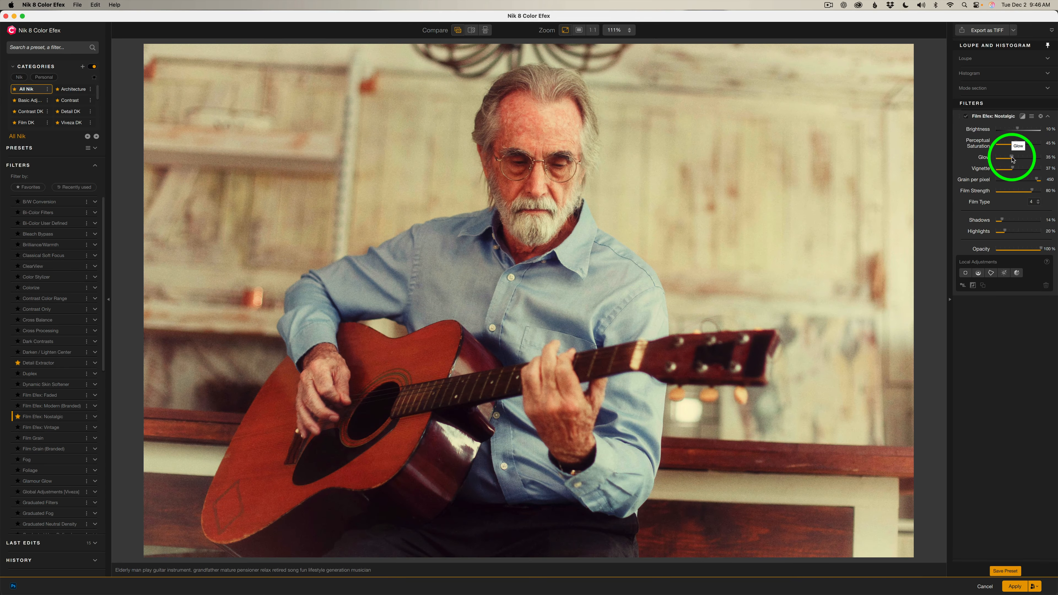
pyautogui.moveTo(1013, 158)
pyautogui.mouseDown()
pyautogui.moveTo(993, 159)
pyautogui.moveTo(1043, 161)
pyautogui.moveTo(1001, 159)
pyautogui.moveTo(1013, 161)
pyautogui.mouseUp()
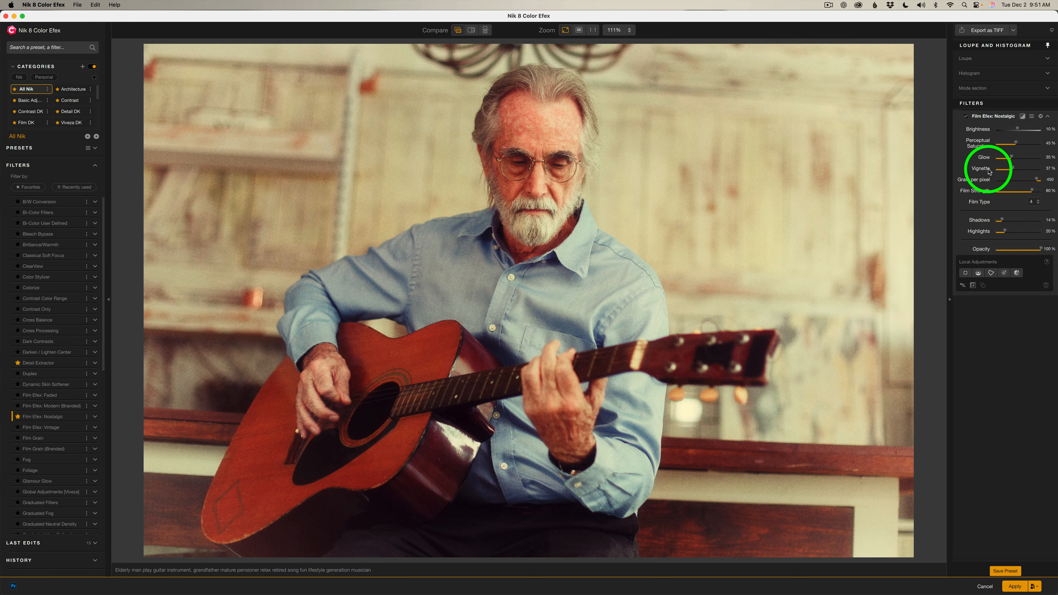
pyautogui.moveTo(1012, 168); pyautogui.dragTo(995, 169)
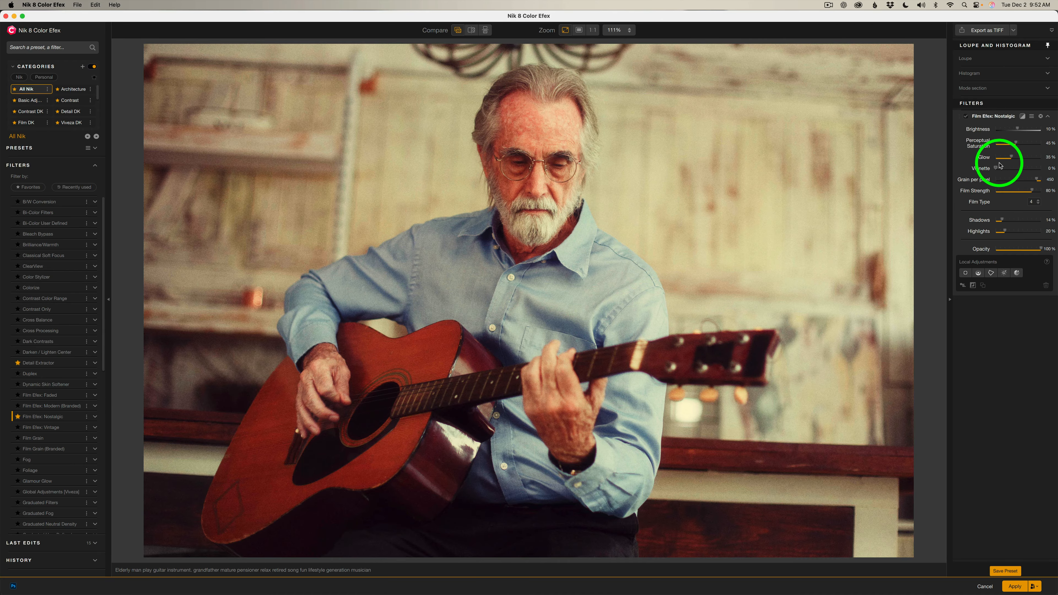
pyautogui.moveTo(997, 168)
pyautogui.mouseDown()
pyautogui.moveTo(1026, 170)
pyautogui.moveTo(1015, 170)
pyautogui.mouseUp()
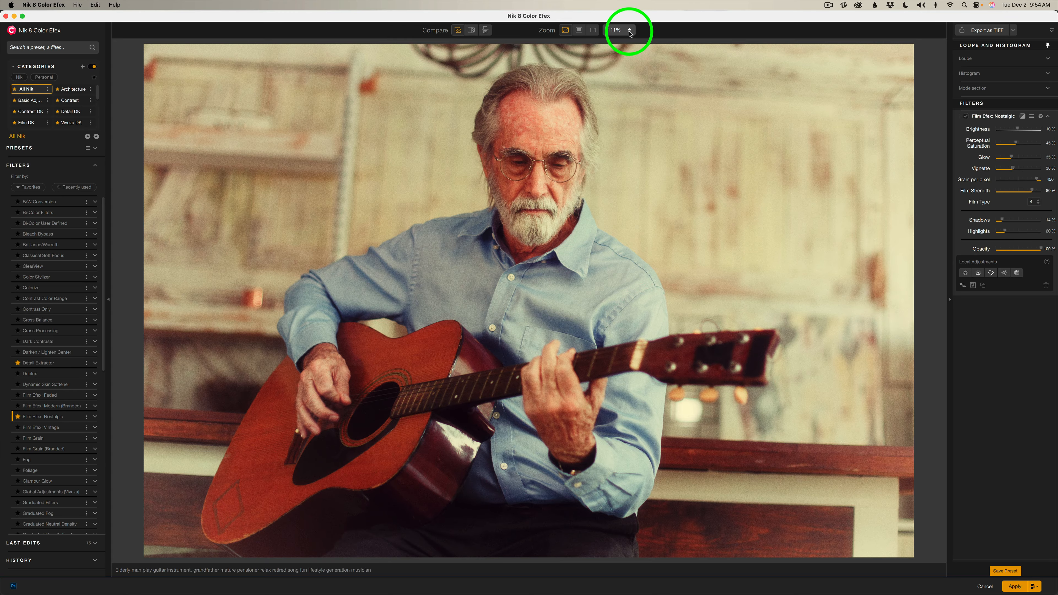
# Step: Set Grain per pixel to 404 while judging the grain at 200% zoom, and return to the full-image view
pyautogui.click(630, 32)
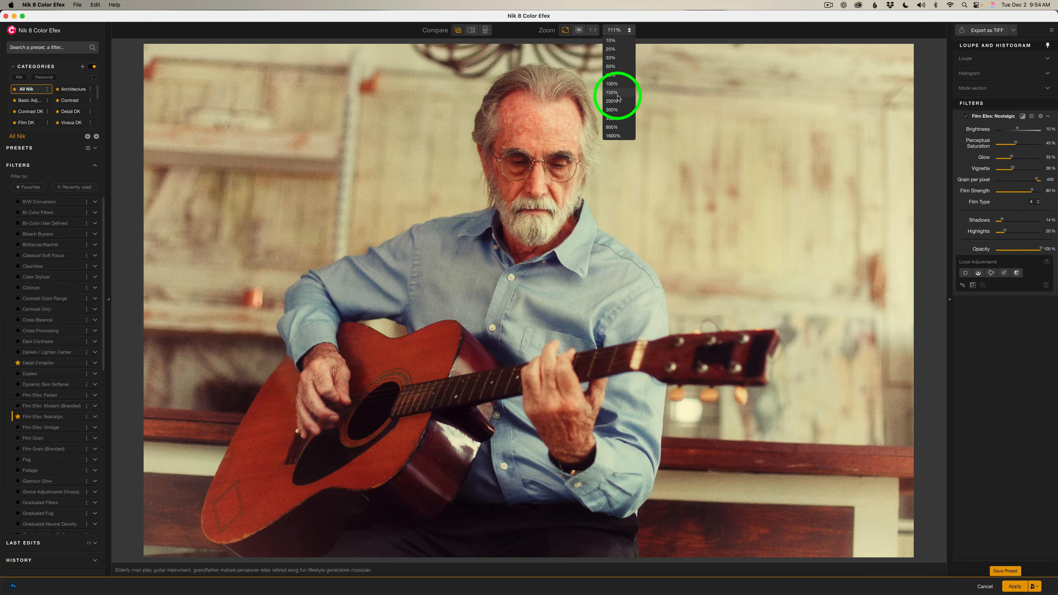
pyautogui.click(617, 102)
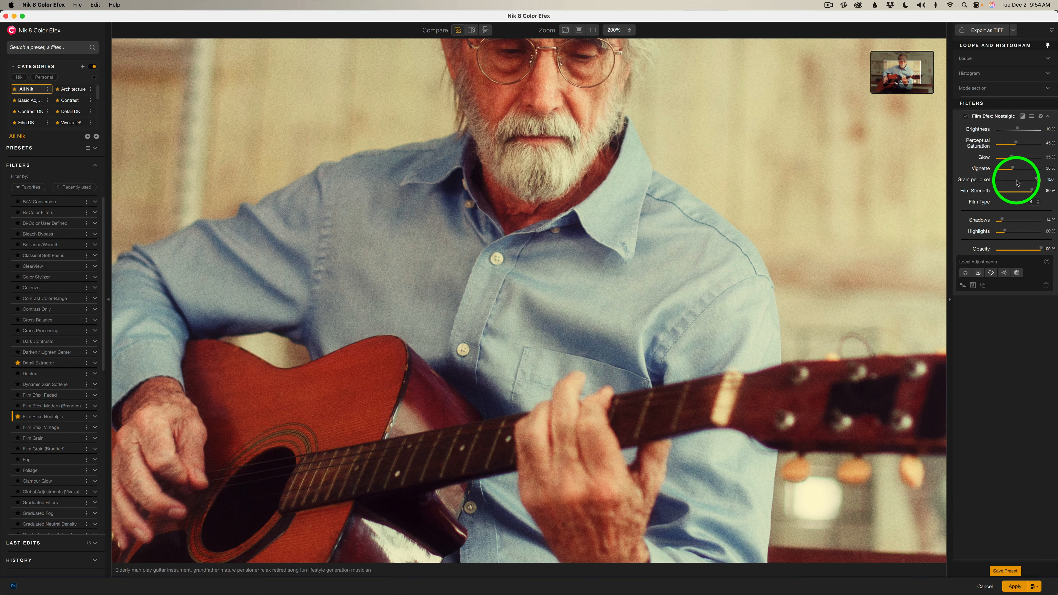
pyautogui.moveTo(1039, 181); pyautogui.dragTo(1057, 185)
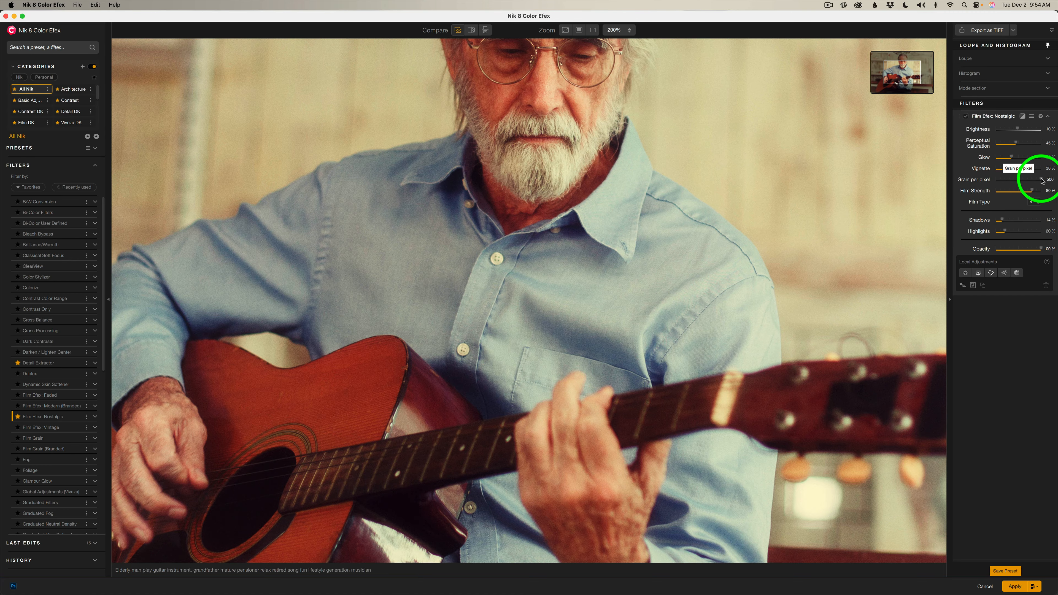
pyautogui.moveTo(1041, 180)
pyautogui.mouseDown()
pyautogui.moveTo(1003, 180)
pyautogui.moveTo(1033, 182)
pyautogui.mouseUp()
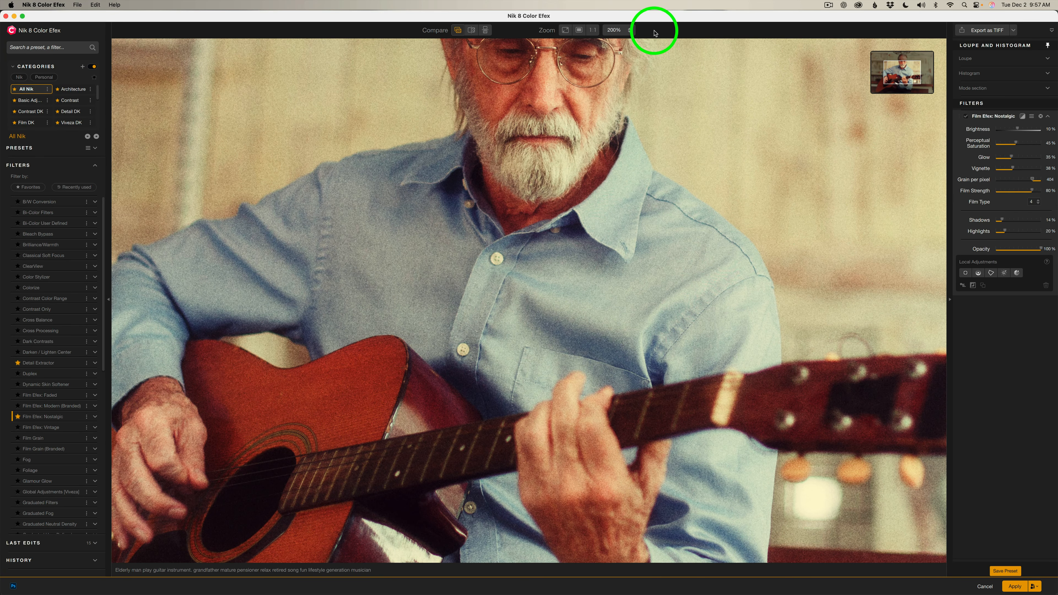
pyautogui.click(566, 31)
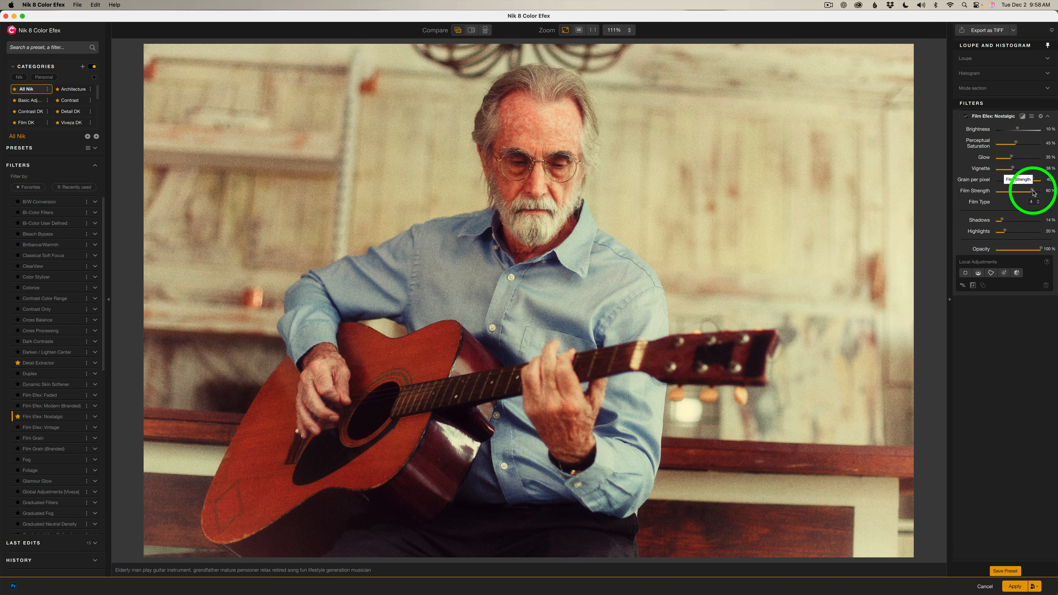
# Step: Test the Film Strength range and set it to 71%, keeping Film Type 4
pyautogui.moveTo(1034, 191); pyautogui.dragTo(991, 192)
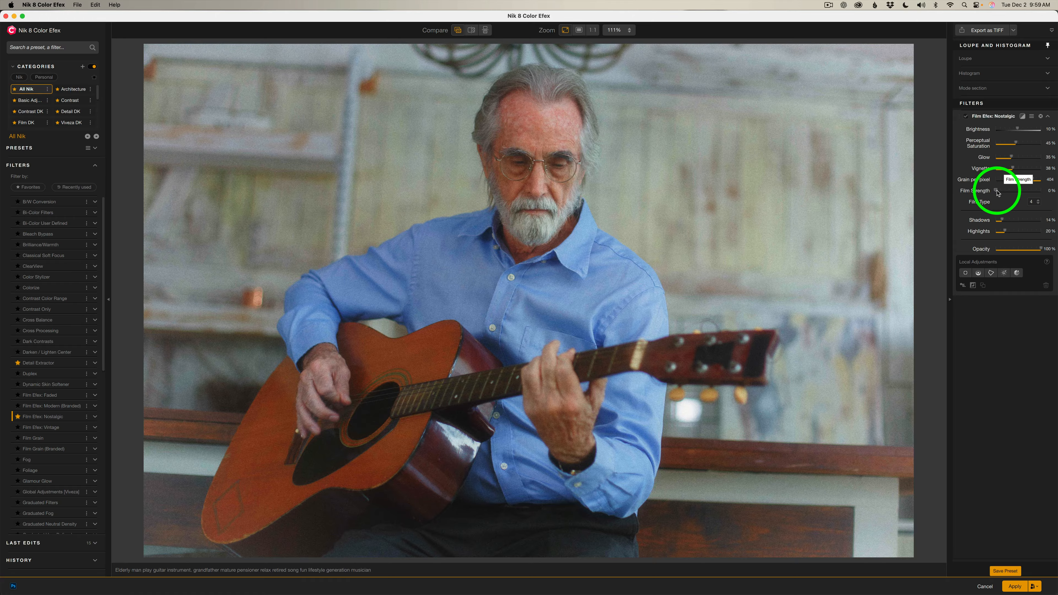
pyautogui.moveTo(998, 192); pyautogui.dragTo(1048, 195)
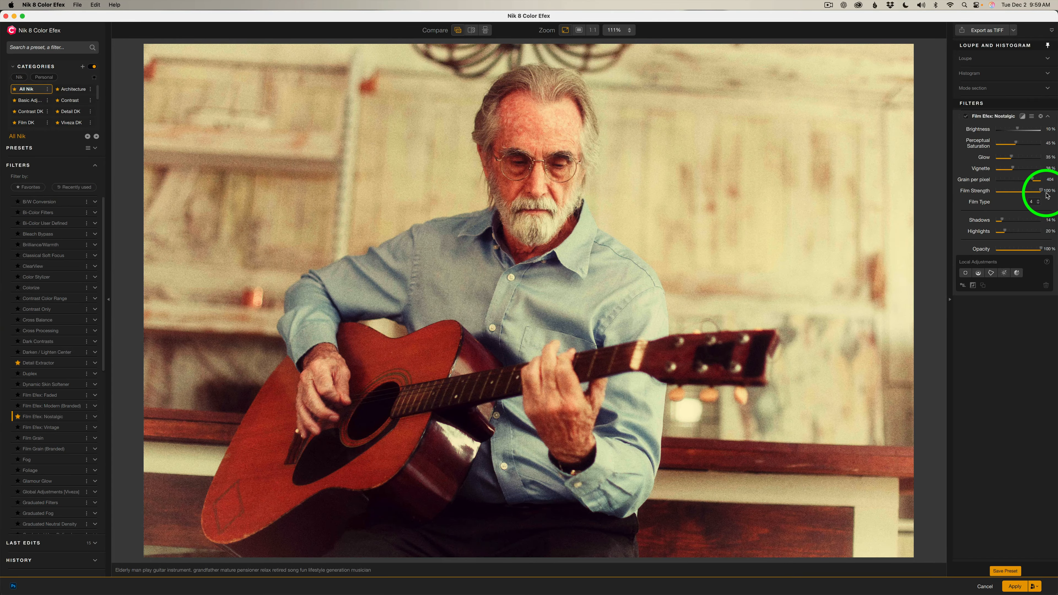
pyautogui.moveTo(1048, 195); pyautogui.dragTo(1028, 195)
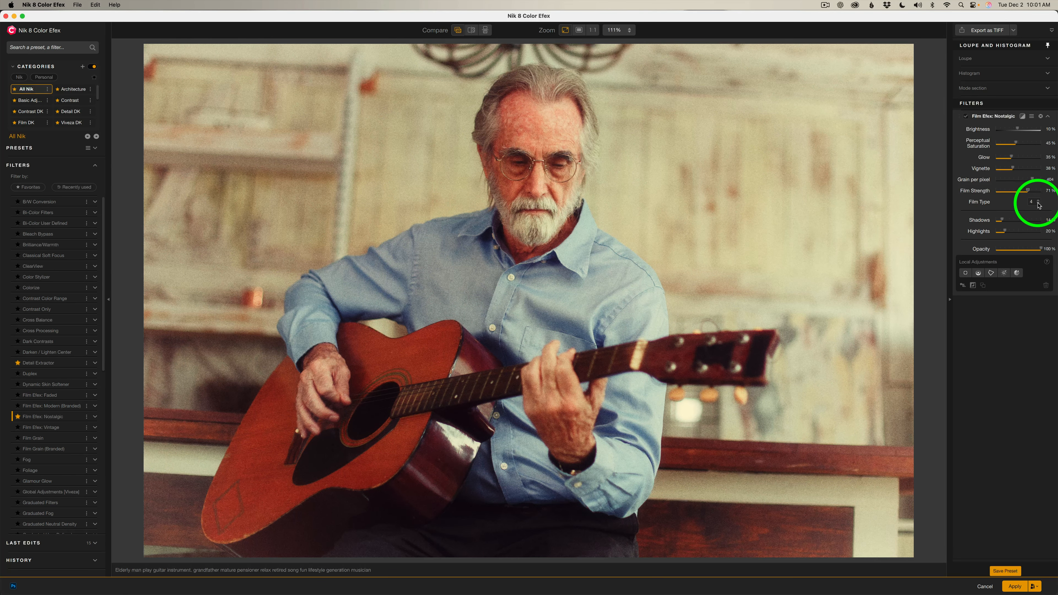
pyautogui.click(1038, 204)
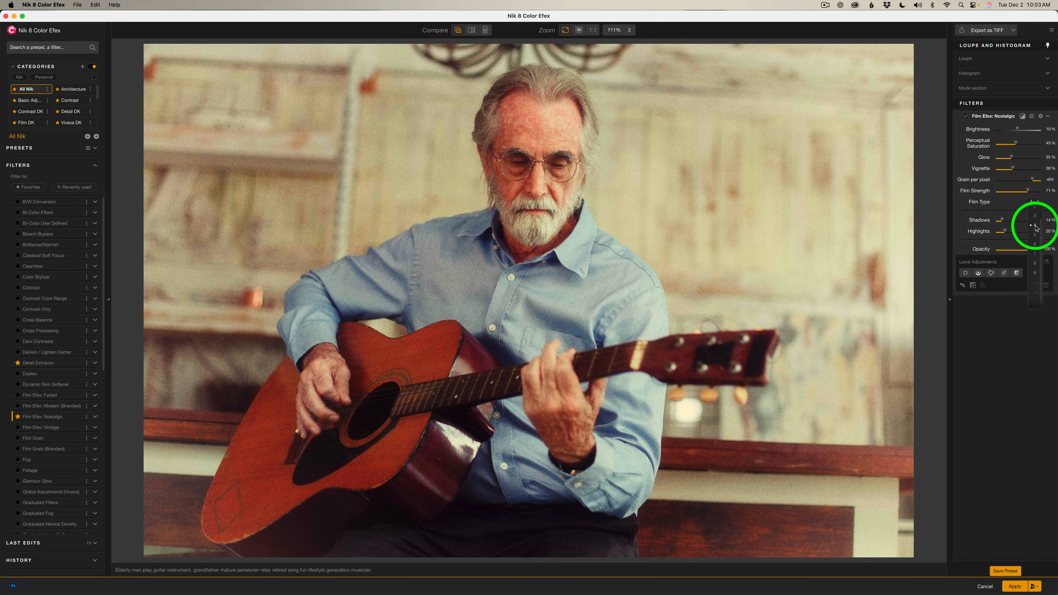
pyautogui.click(1036, 226)
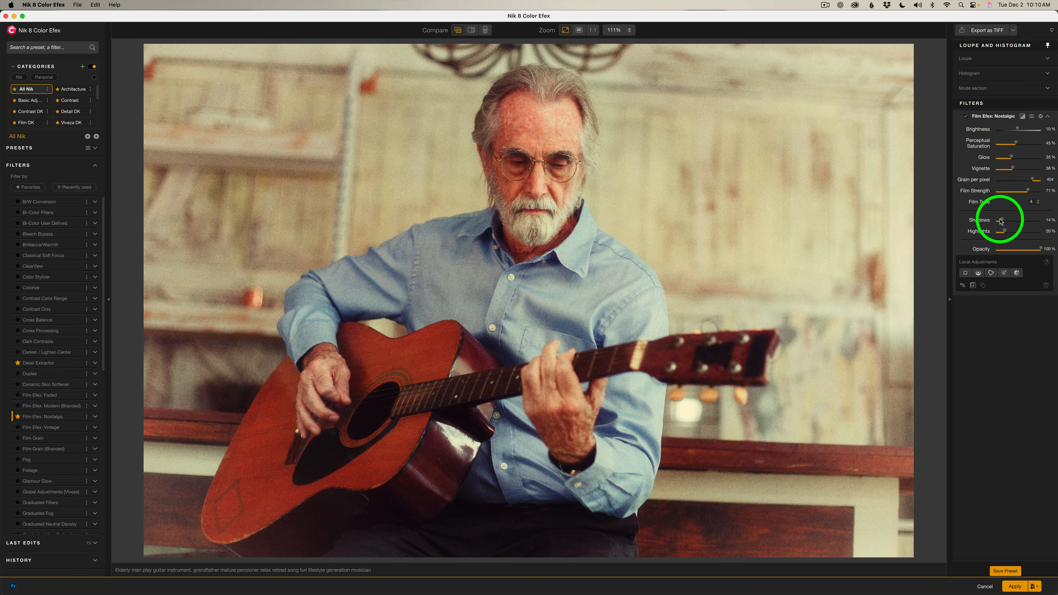
# Step: Set Shadows to 15% and Highlights to 27%, and test Opacity at 0% before restoring it to 100%
pyautogui.moveTo(1002, 221)
pyautogui.mouseDown()
pyautogui.moveTo(1021, 232)
pyautogui.moveTo(1009, 233)
pyautogui.mouseUp()
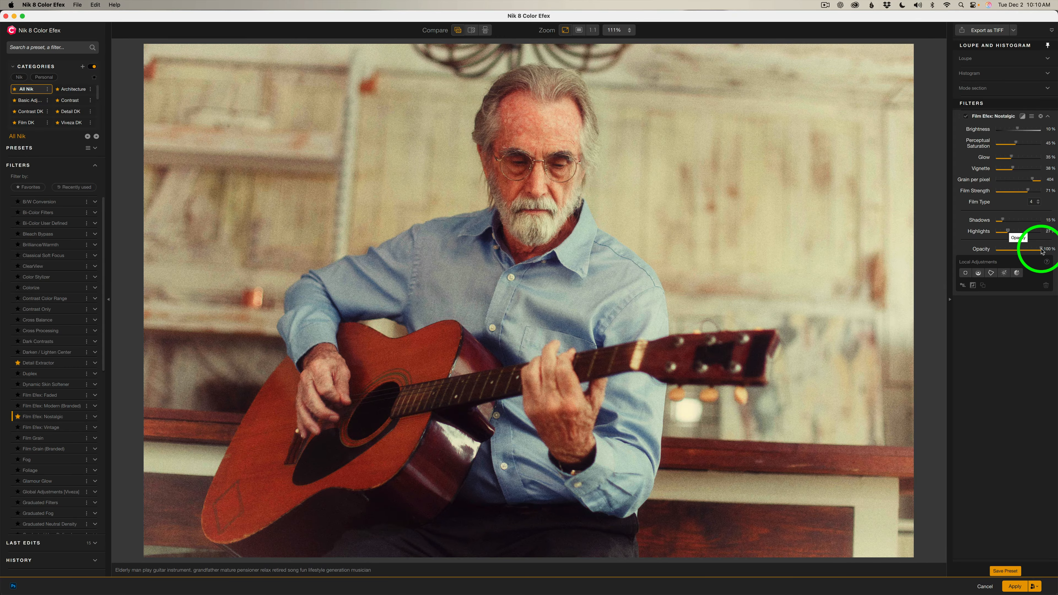
pyautogui.moveTo(1039, 249); pyautogui.dragTo(994, 252)
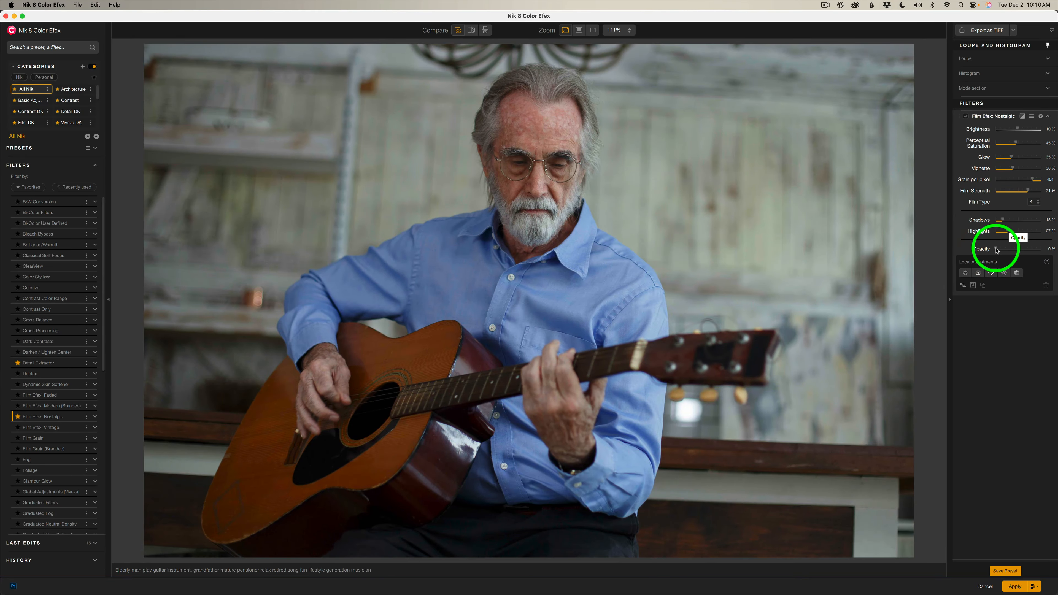
pyautogui.moveTo(997, 250); pyautogui.dragTo(1043, 249)
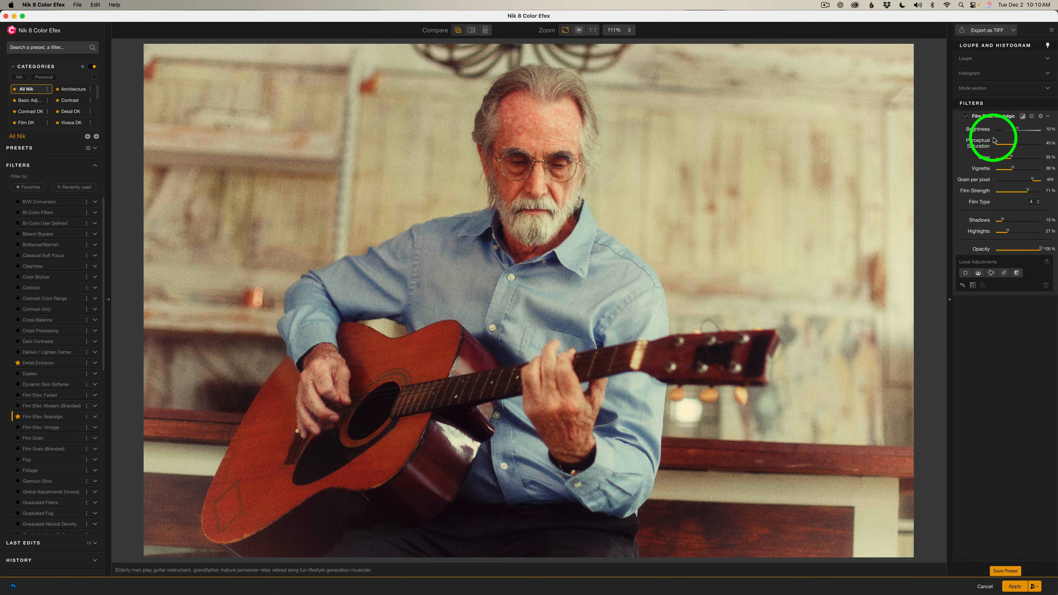
# Step: Compare the guitarist photo with and without the filter by toggling the effect and using Quick compare
pyautogui.click(966, 117)
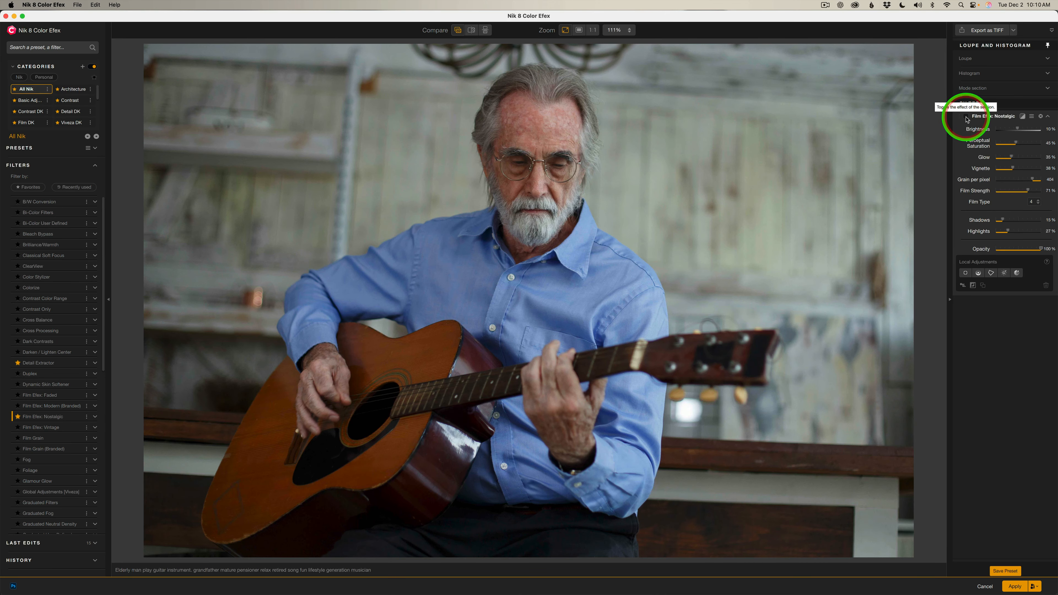
pyautogui.click(965, 117)
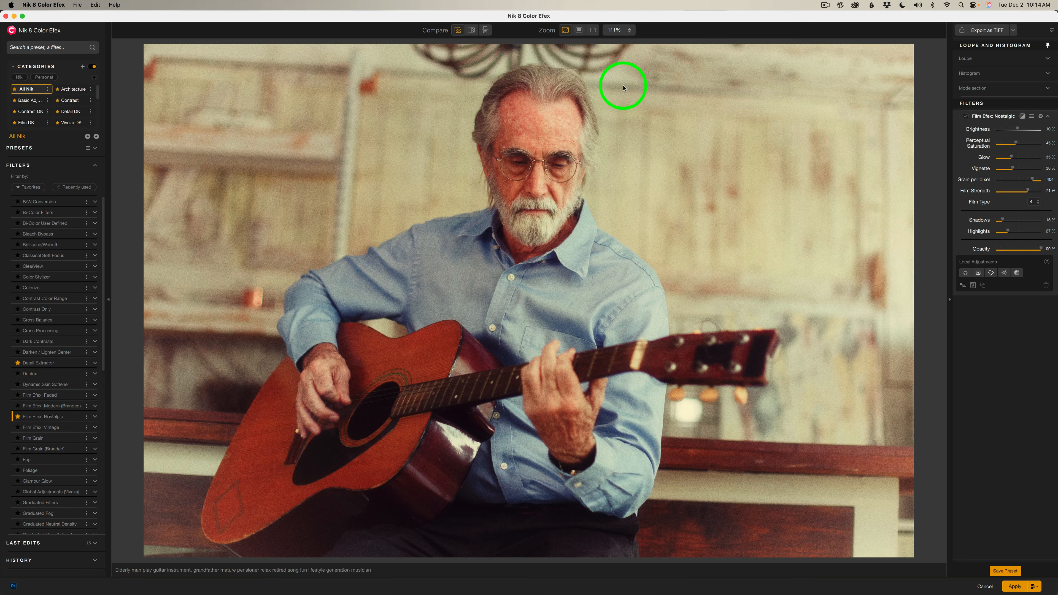
pyautogui.click(457, 33)
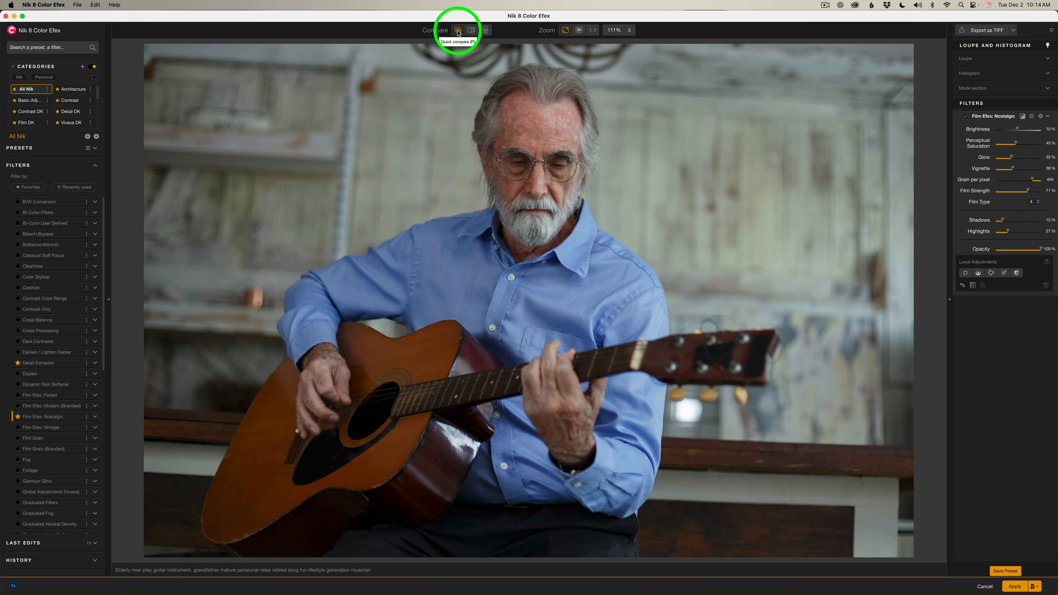
pyautogui.click(458, 32)
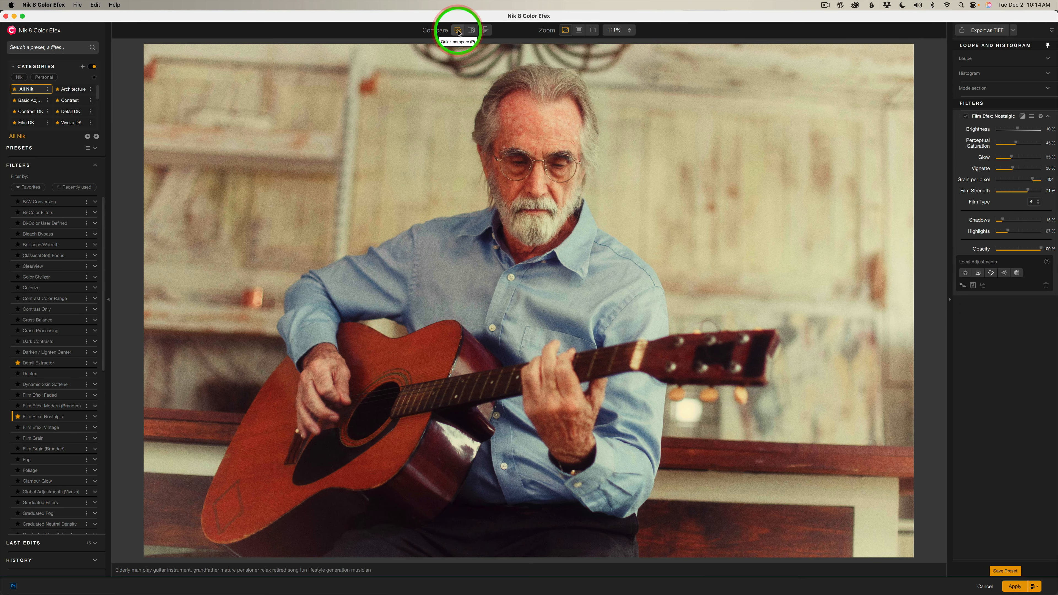
# Step: Compare the original and filtered photo with a movable split line and in stacked and side-by-side views, and return to the single view
pyautogui.click(472, 32)
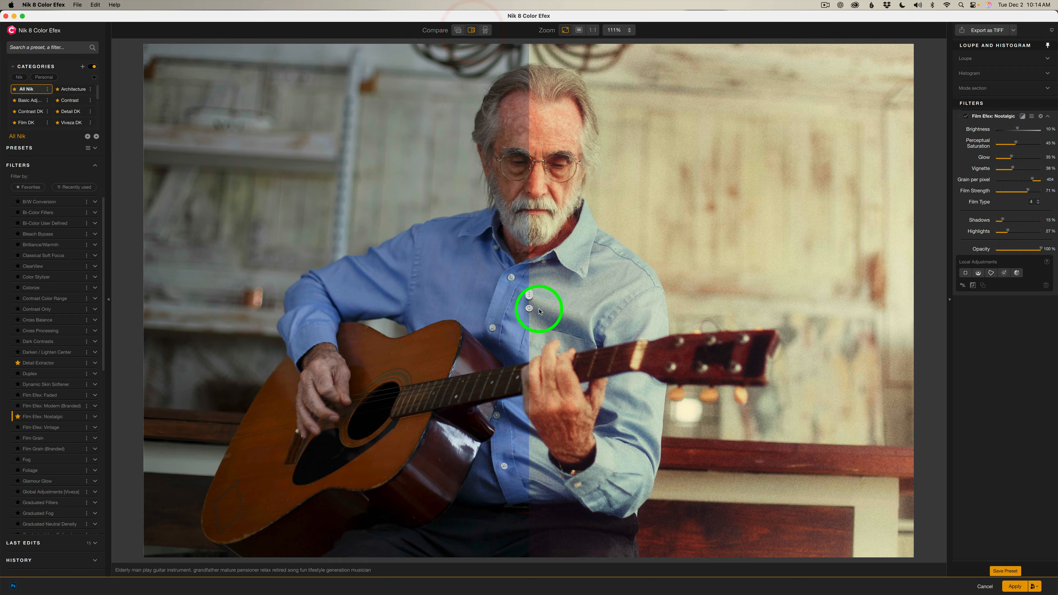
pyautogui.moveTo(529, 294); pyautogui.dragTo(398, 277)
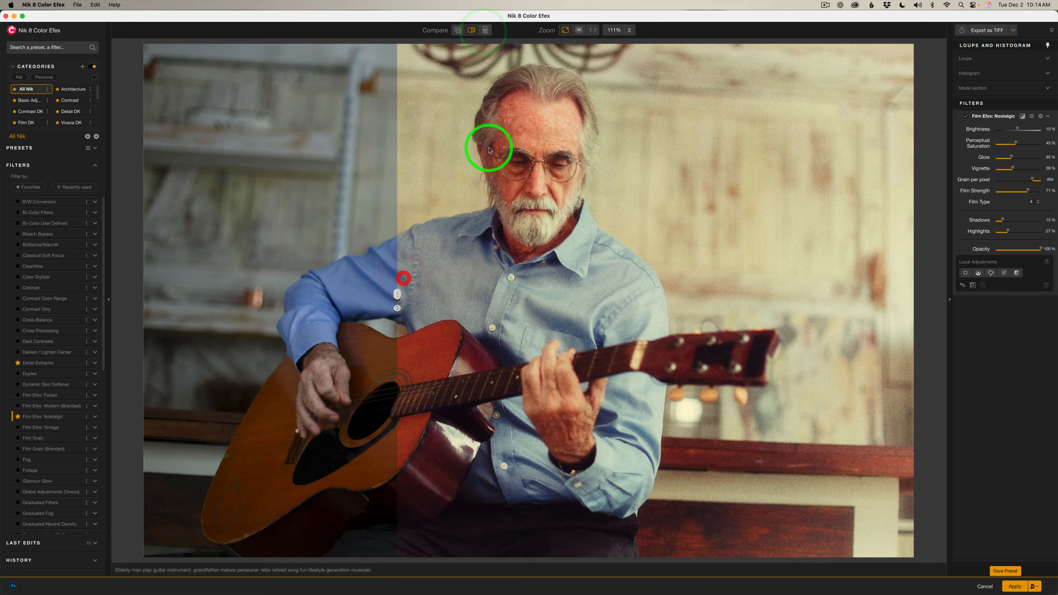
pyautogui.click(486, 31)
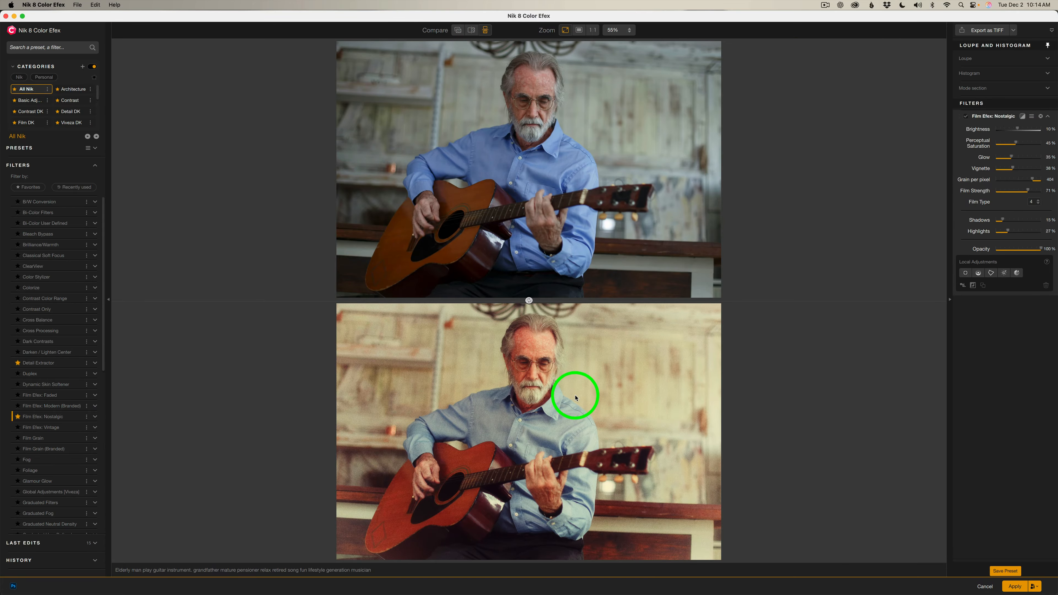
pyautogui.click(529, 301)
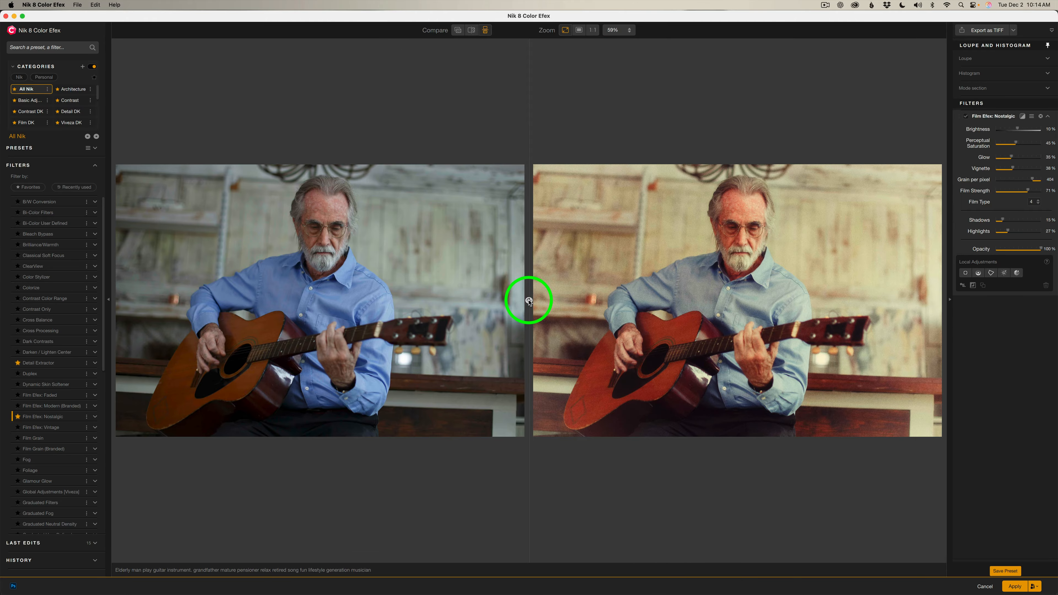
pyautogui.click(528, 299)
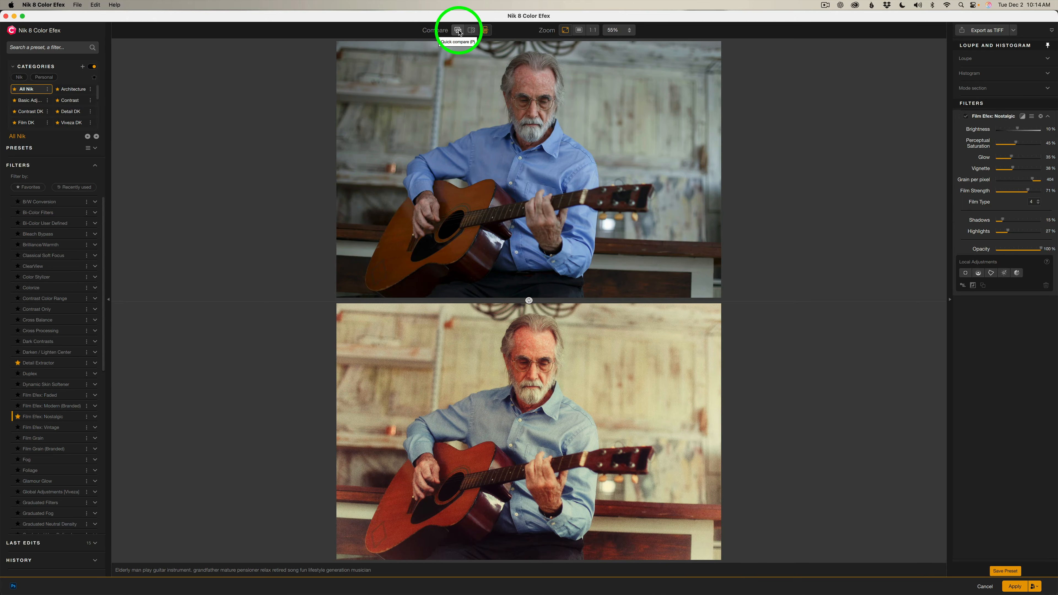
pyautogui.click(459, 31)
pyautogui.click(459, 31)
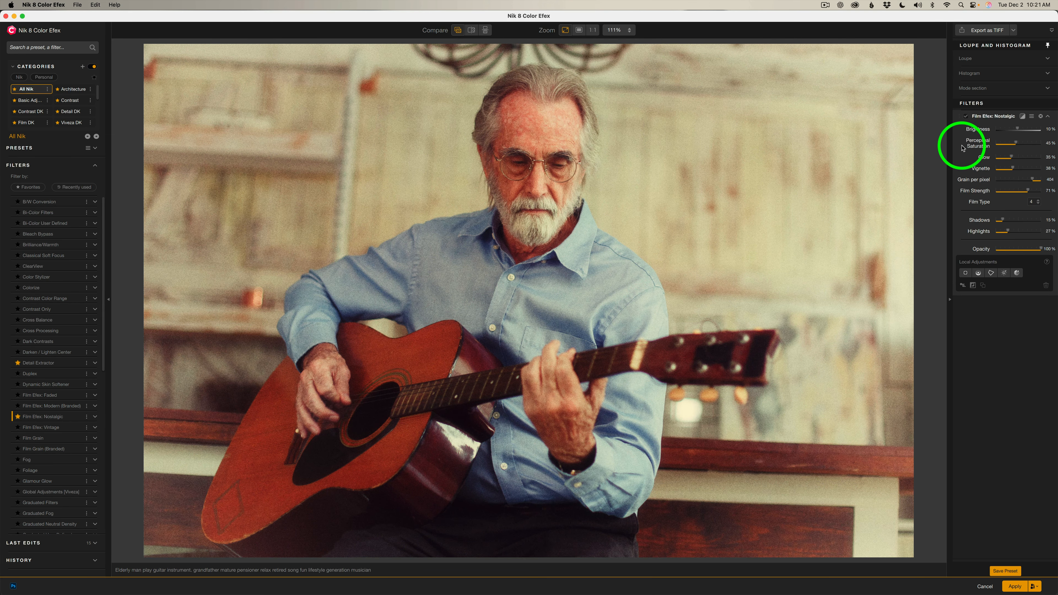
pyautogui.click(1038, 203)
pyautogui.click(1038, 203)
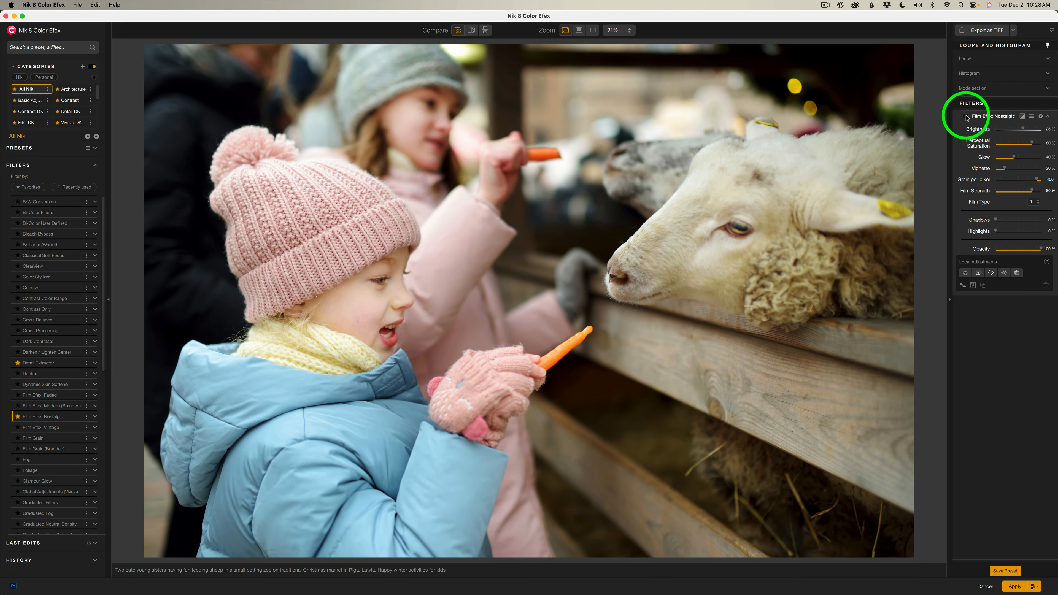
# Step: Enable the Film Efex: Nostalgic filter on the sheep-feeding photo with 60% Film Strength and Film Type 9
pyautogui.click(966, 117)
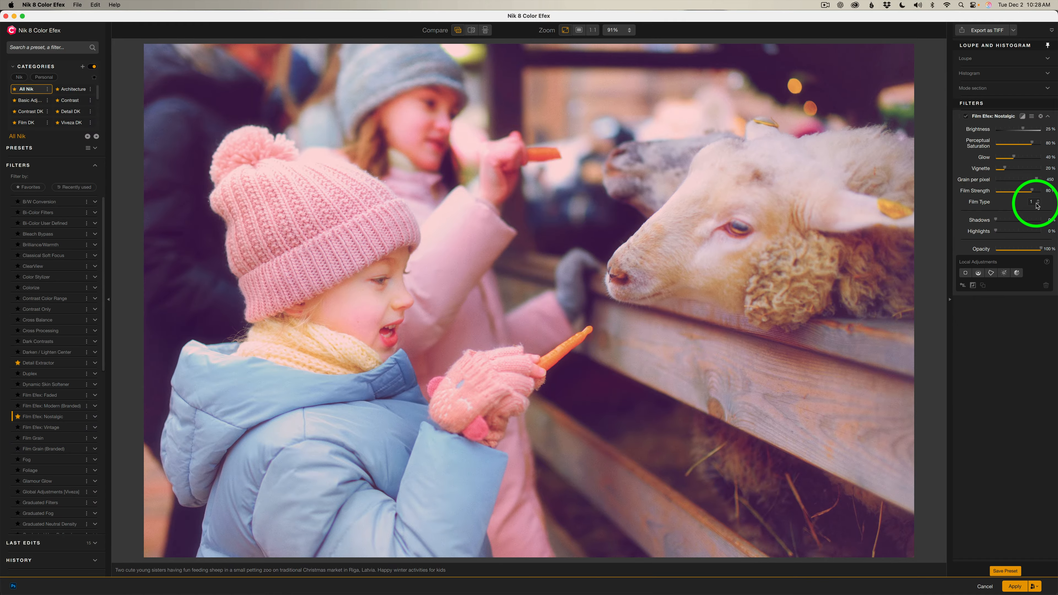
pyautogui.moveTo(1032, 191)
pyautogui.mouseDown()
pyautogui.moveTo(1014, 191)
pyautogui.moveTo(1023, 191)
pyautogui.mouseUp()
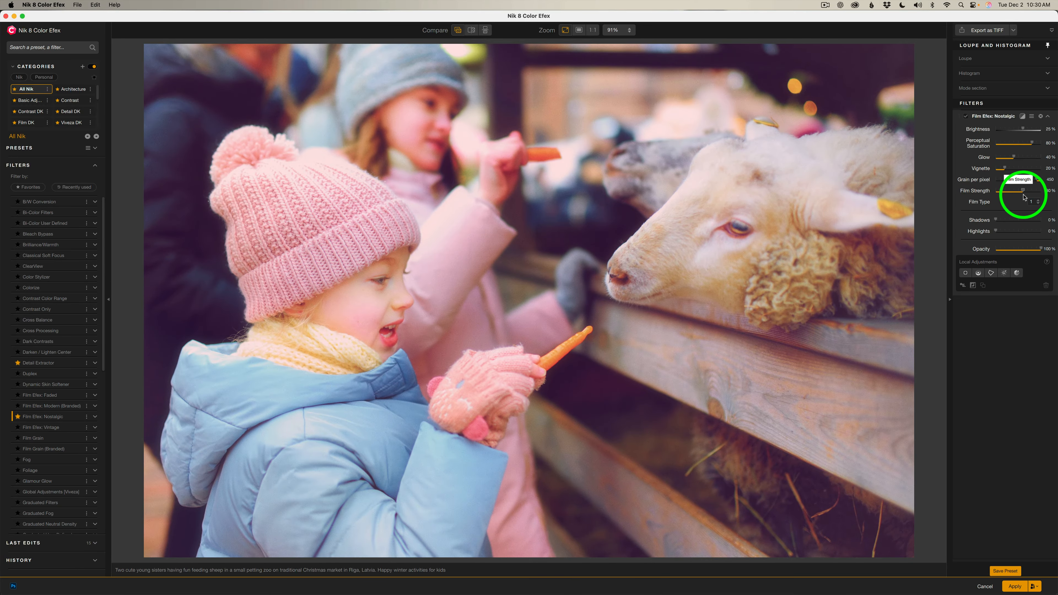
pyautogui.click(1039, 203)
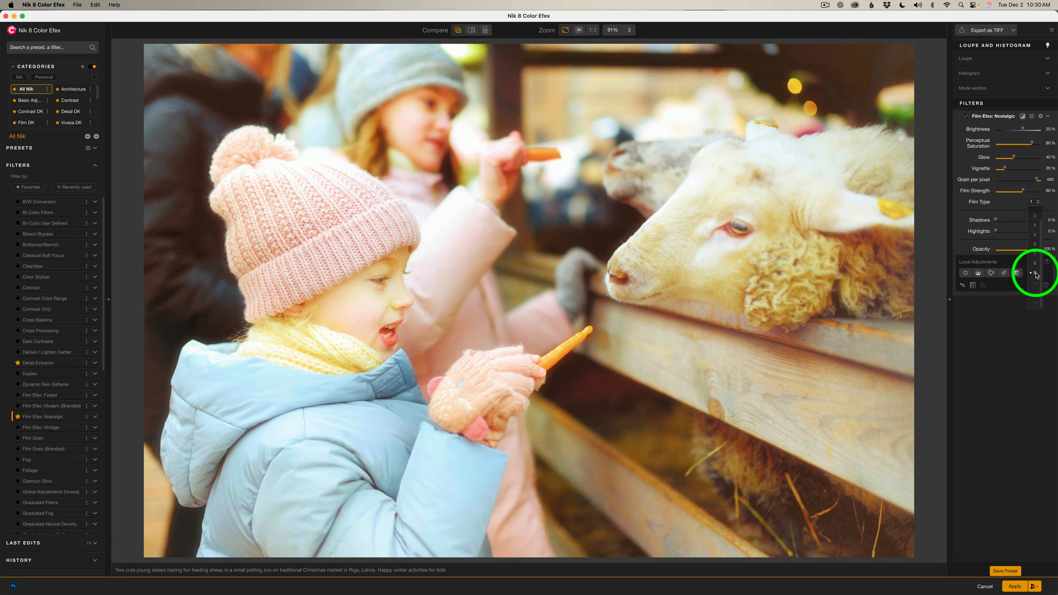
pyautogui.click(1036, 275)
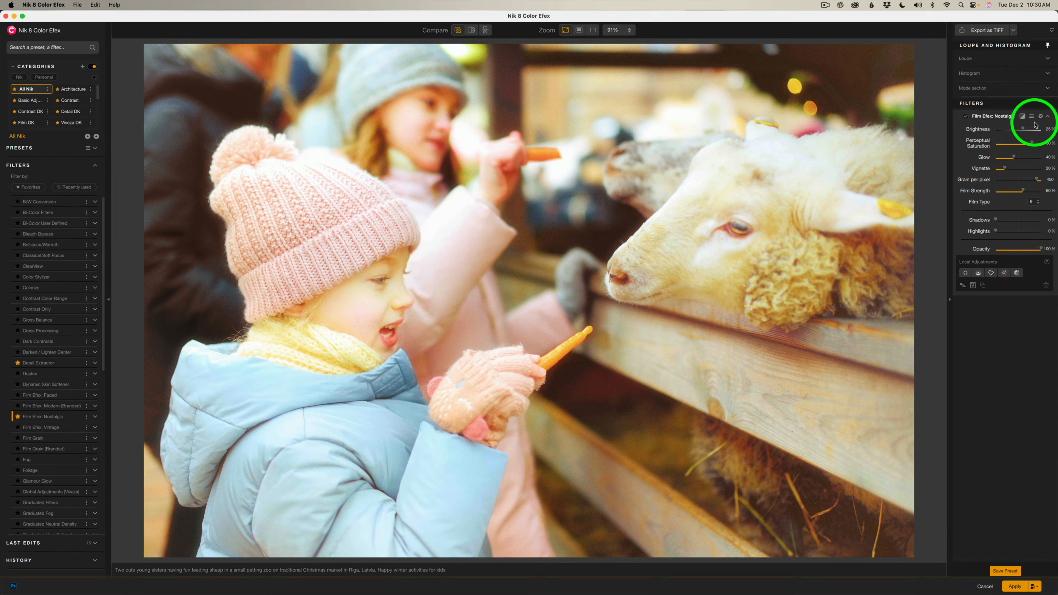
# Step: Set Brightness to -9%, Perceptual Saturation to 41%, Glow to 30% and Vignette to 24% on the sheep-feeding photo
pyautogui.moveTo(1025, 130); pyautogui.dragTo(1012, 129)
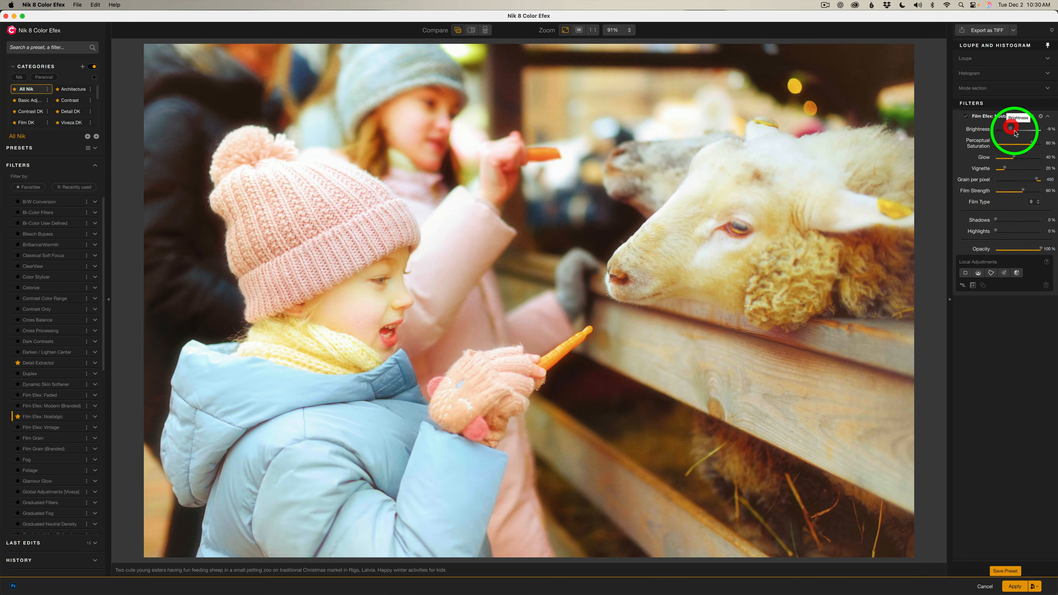
pyautogui.moveTo(1032, 143); pyautogui.dragTo(1011, 158)
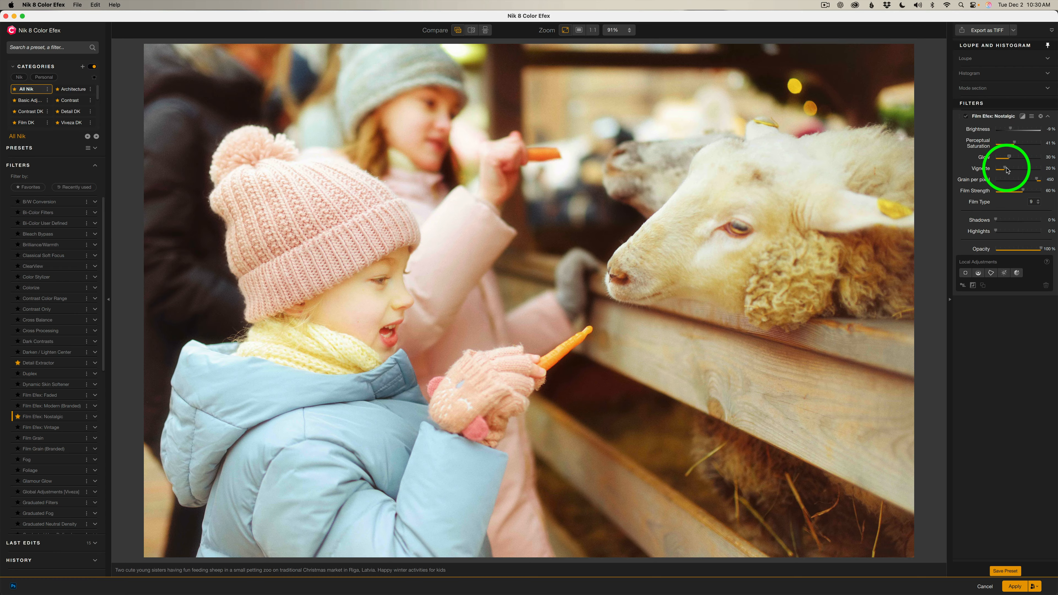
pyautogui.moveTo(1006, 169)
pyautogui.mouseDown()
pyautogui.moveTo(1016, 170)
pyautogui.moveTo(1008, 170)
pyautogui.mouseUp()
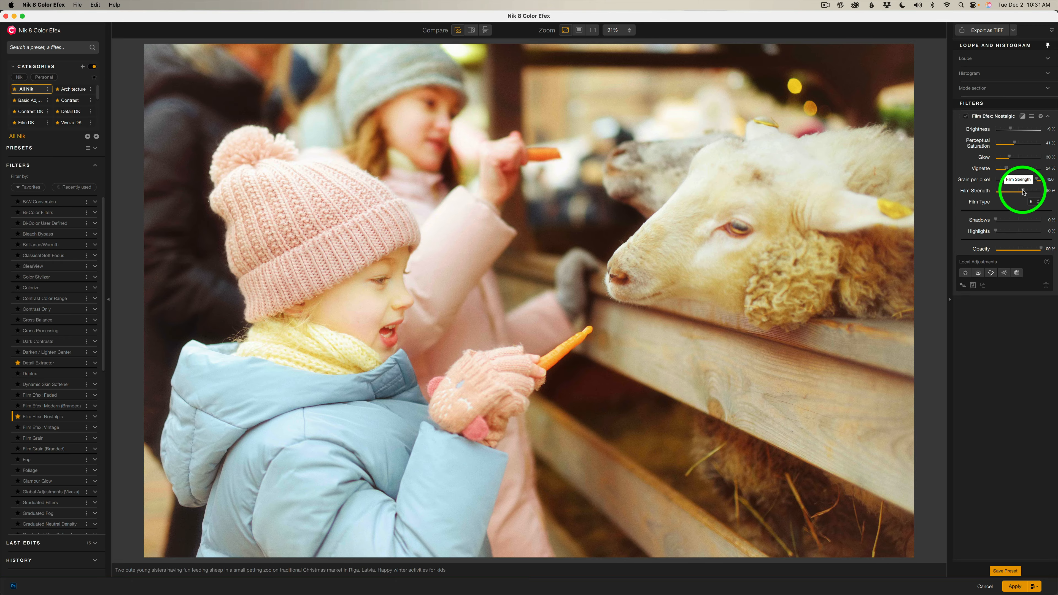
# Step: Set Film Strength to 49%, raise Highlights slightly and reduce the filter's Opacity to about 77%
pyautogui.moveTo(1024, 191); pyautogui.dragTo(1018, 191)
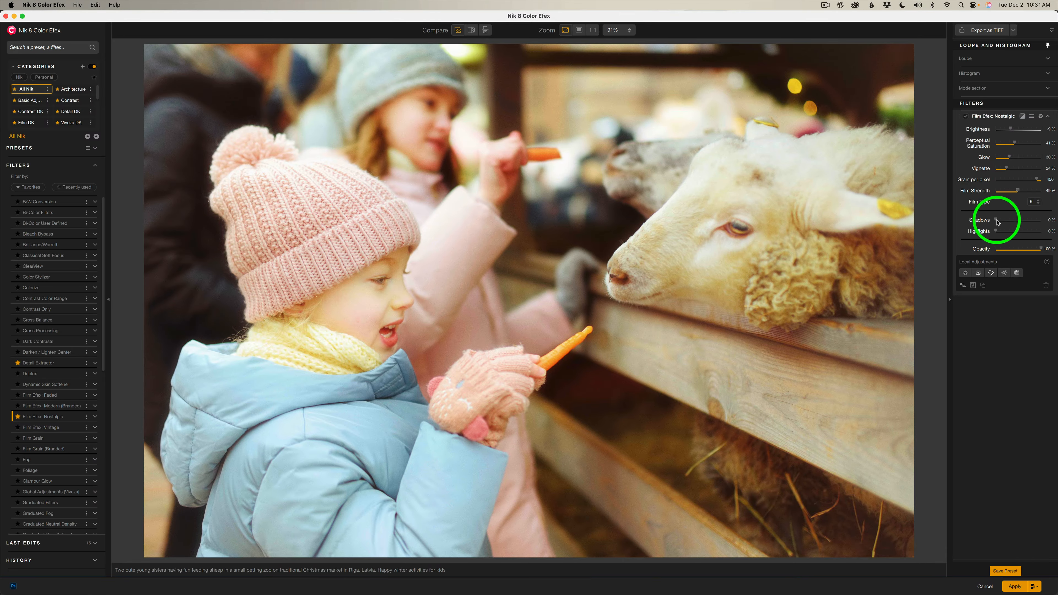
pyautogui.moveTo(997, 219); pyautogui.dragTo(1031, 250)
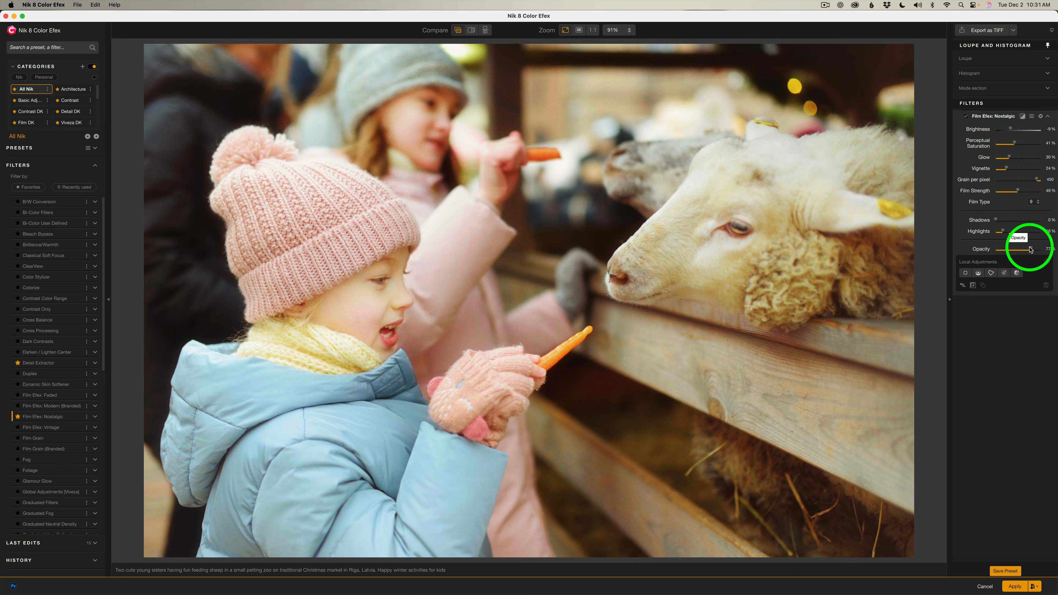